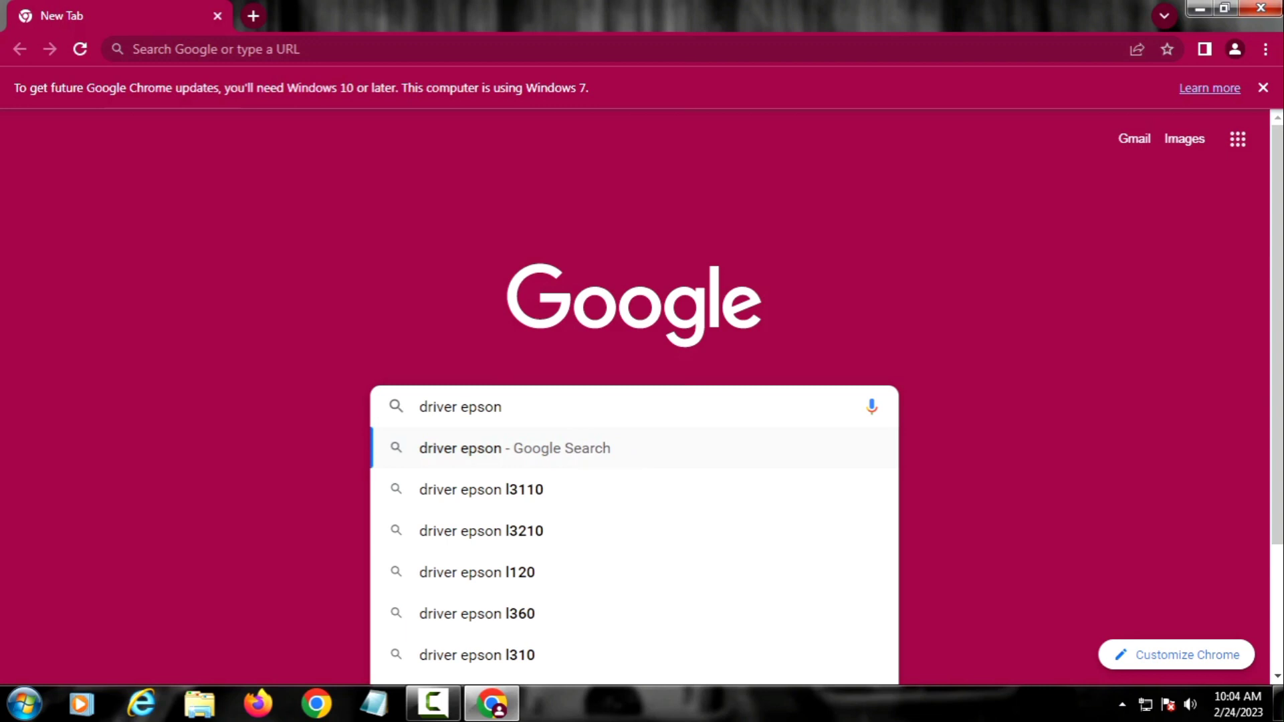
# - Search Google for "driver epson tx121x" and open the Epson Stylus TX121 support page on epson.co.id
pyautogui.write('tx')
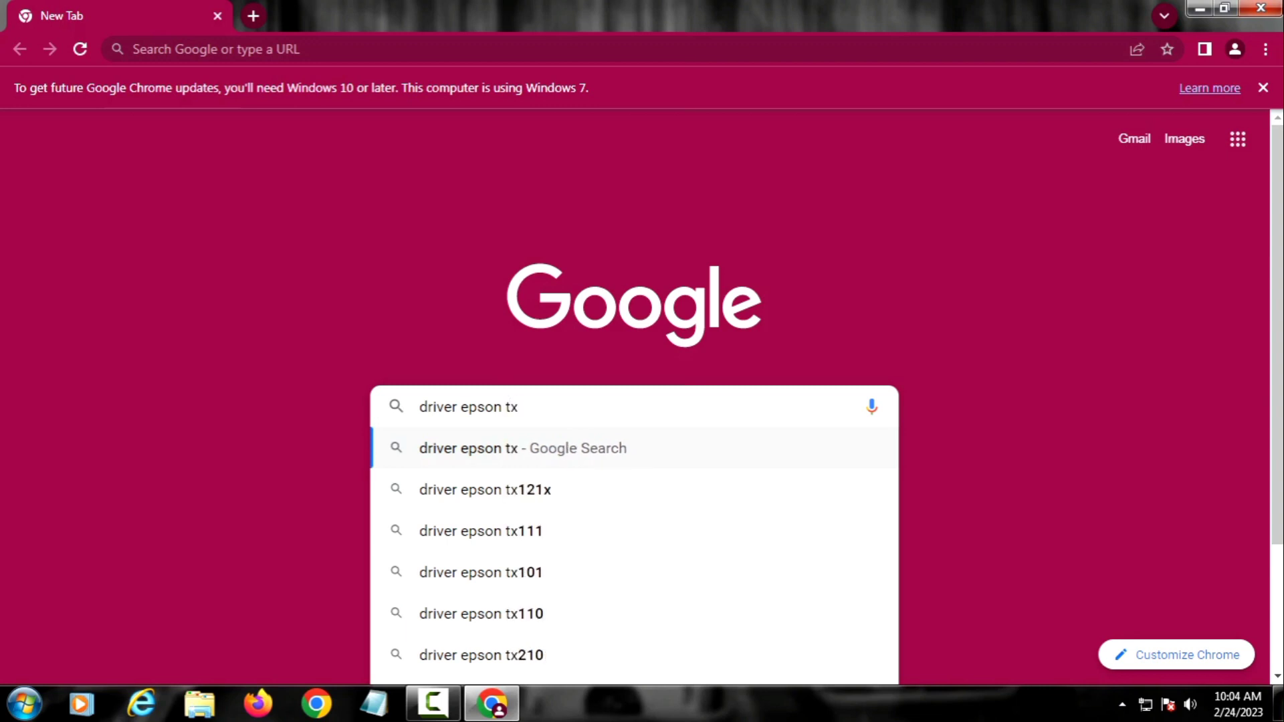
pyautogui.press('Down')
pyautogui.press('Down')
pyautogui.press('Up')
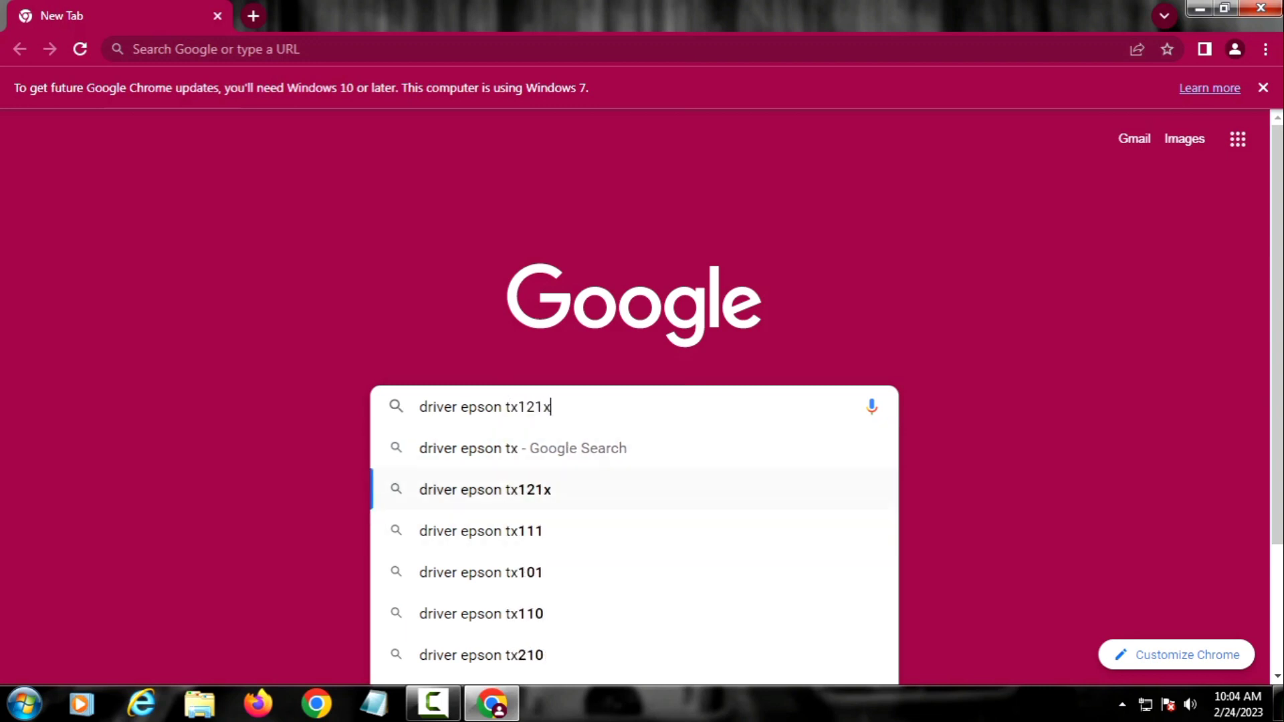
pyautogui.press('Return')
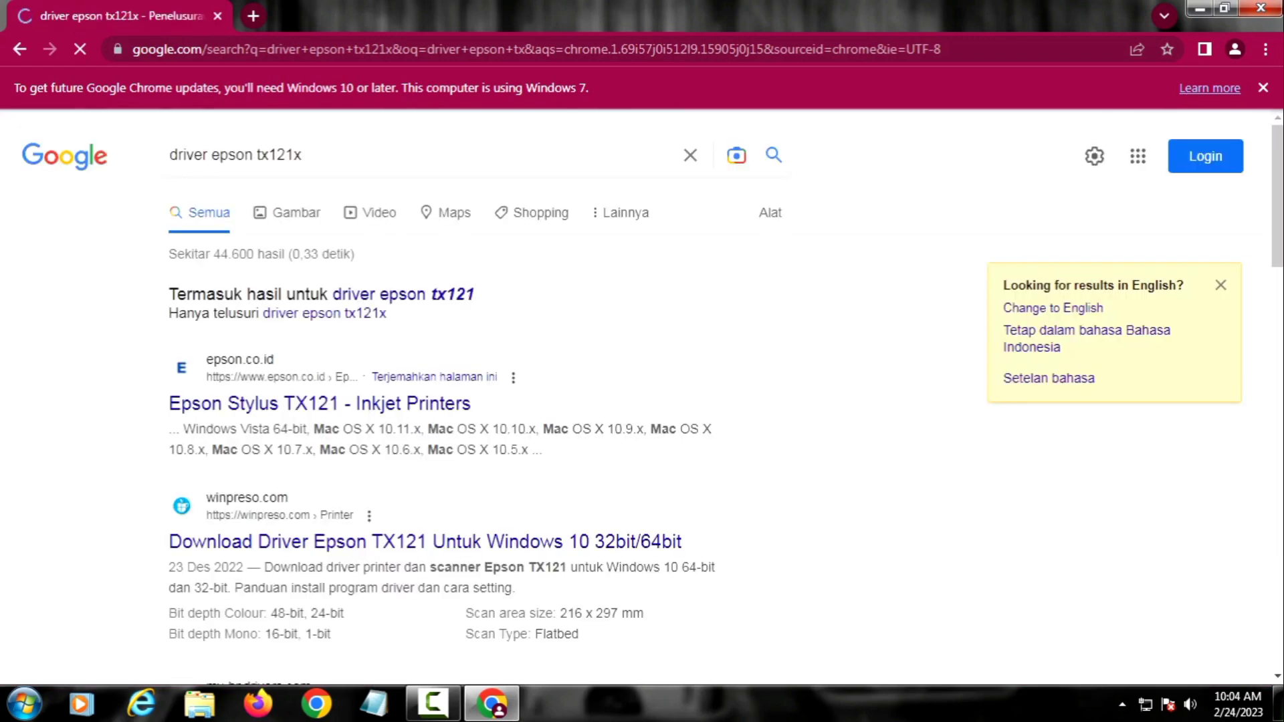
pyautogui.click(401, 294)
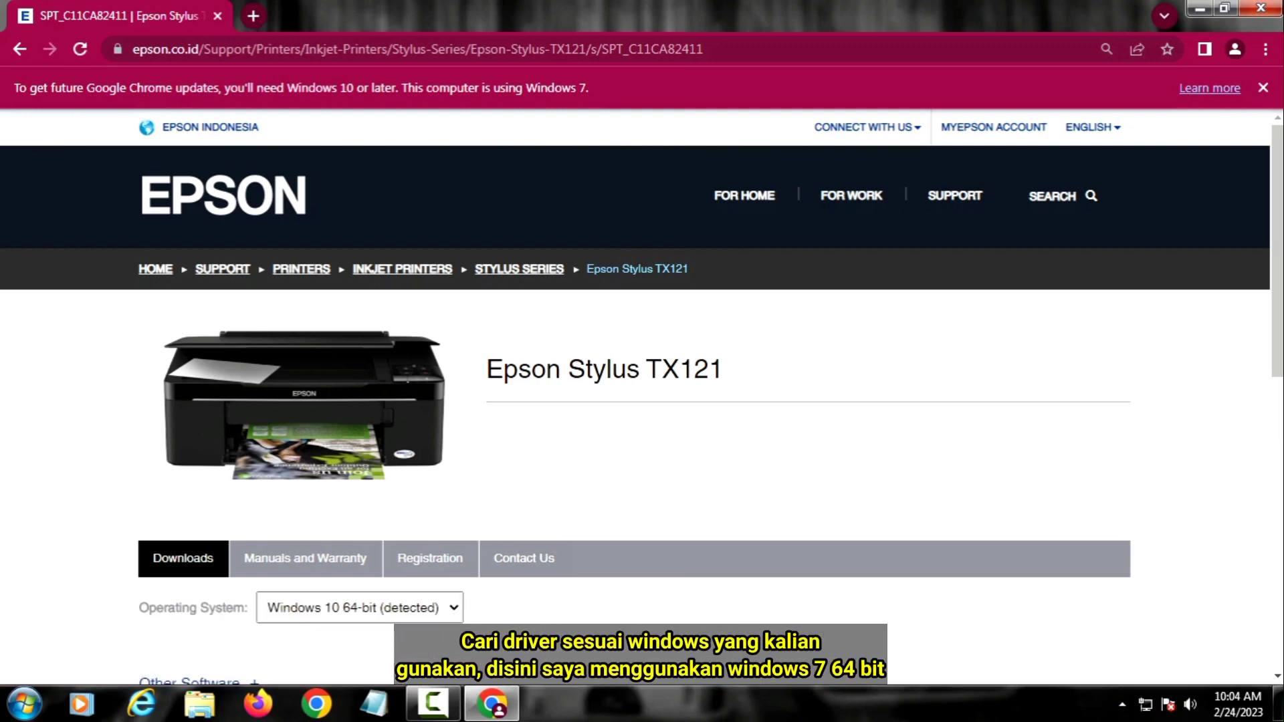
# - Filter the Epson Stylus TX121 downloads by the Windows 7 64-bit operating system
pyautogui.click(360, 607)
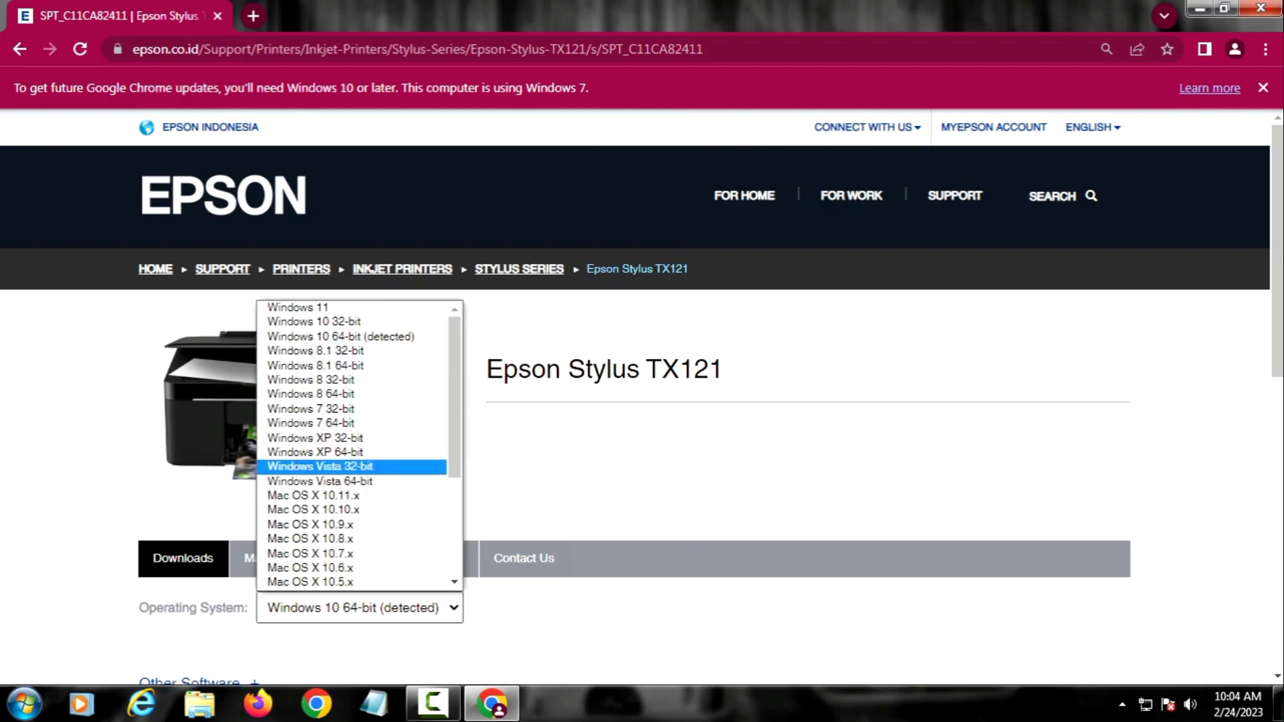
pyautogui.click(310, 423)
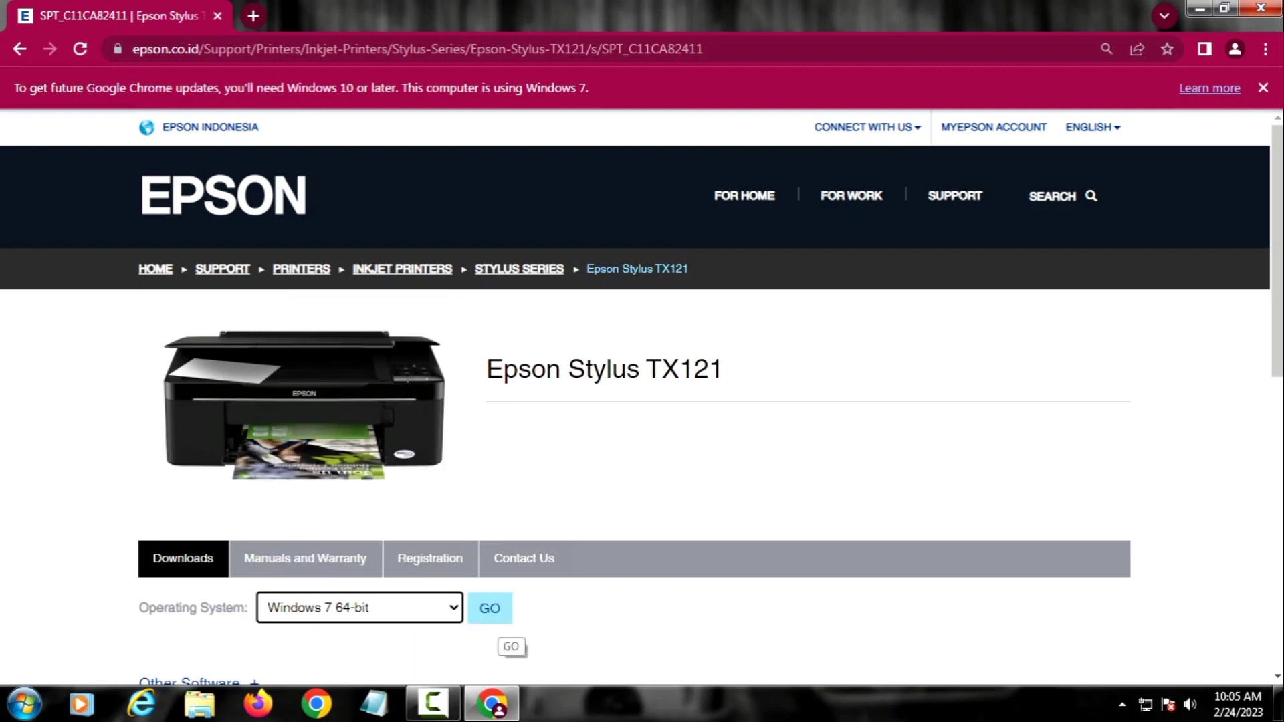
pyautogui.scroll(-3, 510, 644)
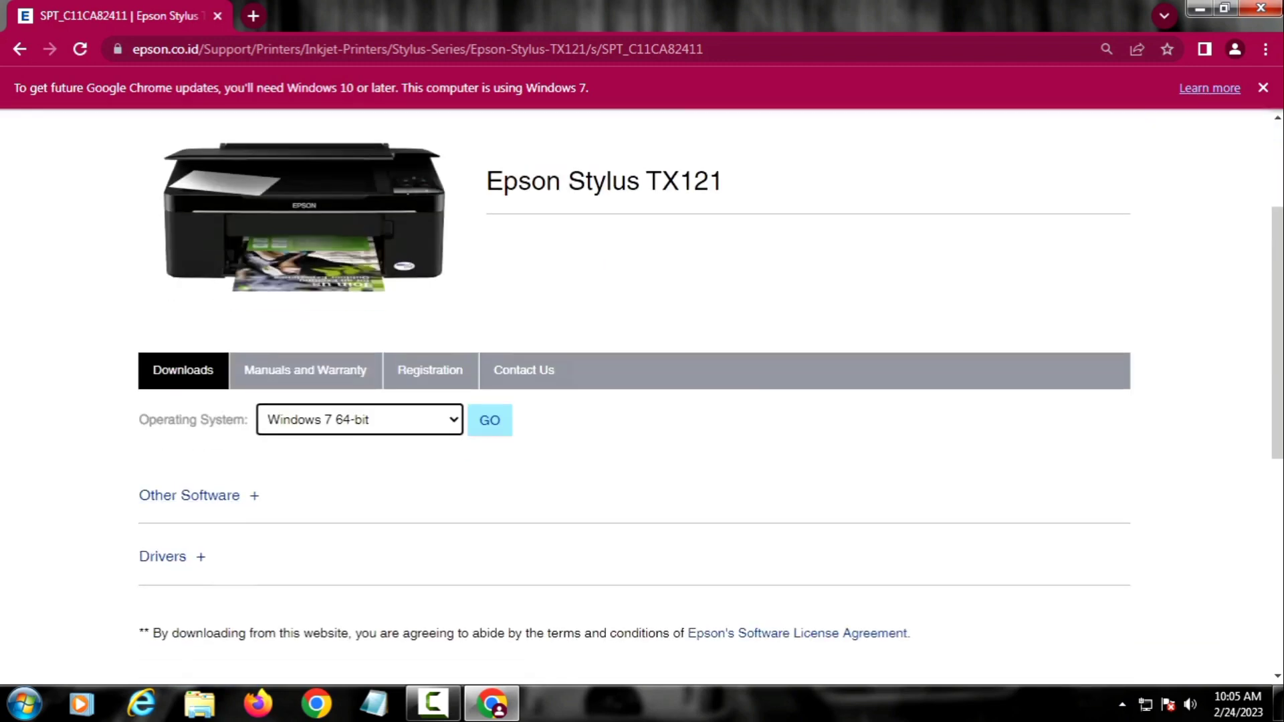
pyautogui.click(489, 420)
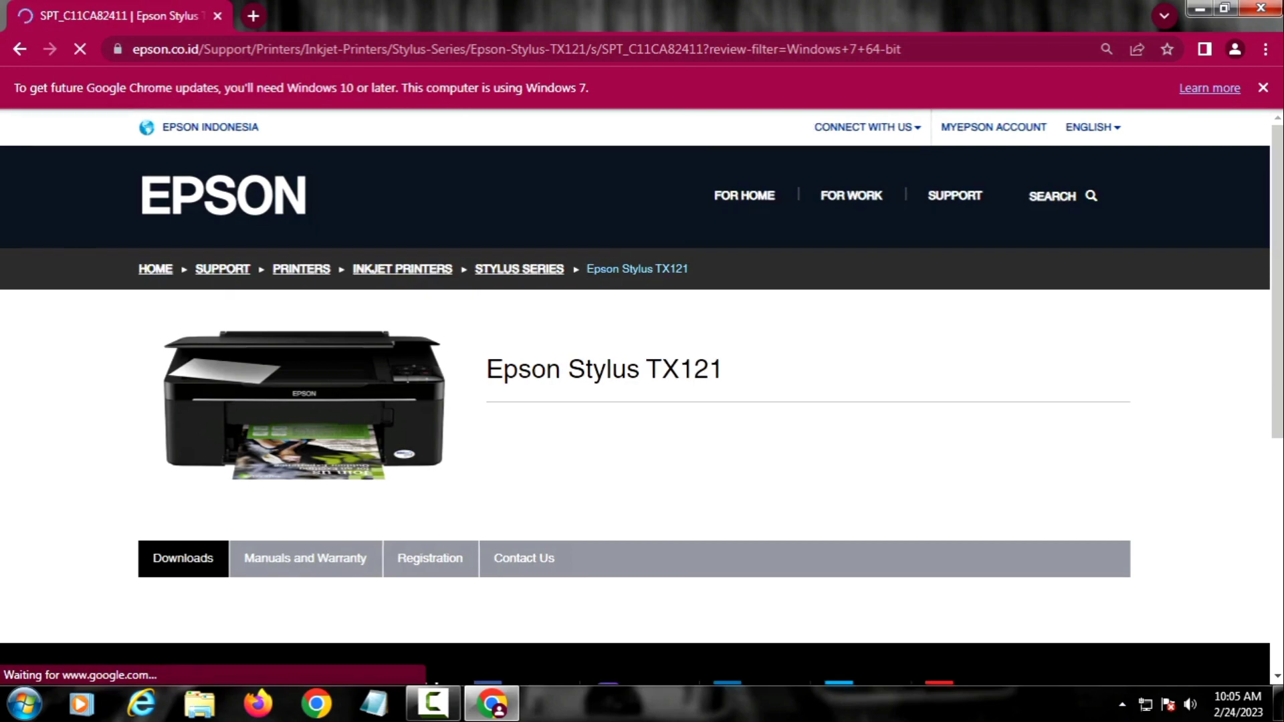
# - Download the Printer Driver from the Drivers section, accepting Epson's license terms and keeping the default handling for the duplicate download
pyautogui.scroll(-1, 635, 401)
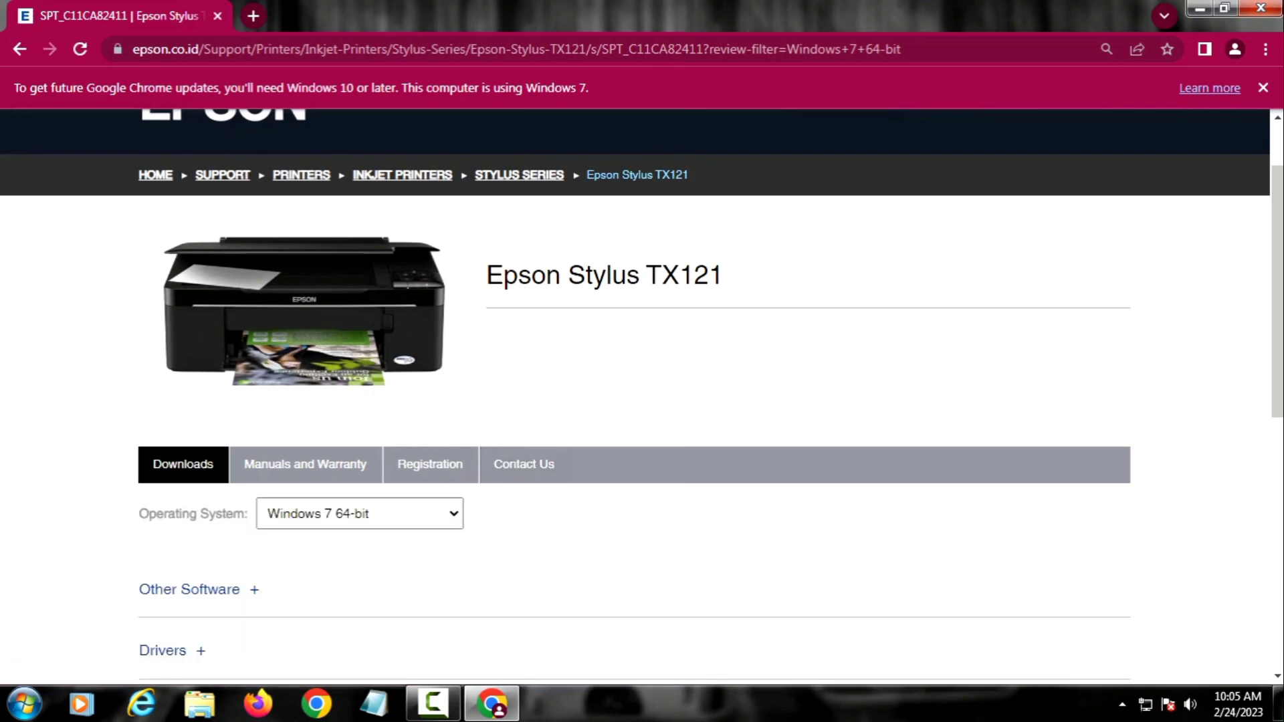
pyautogui.scroll(-3, 167, 461)
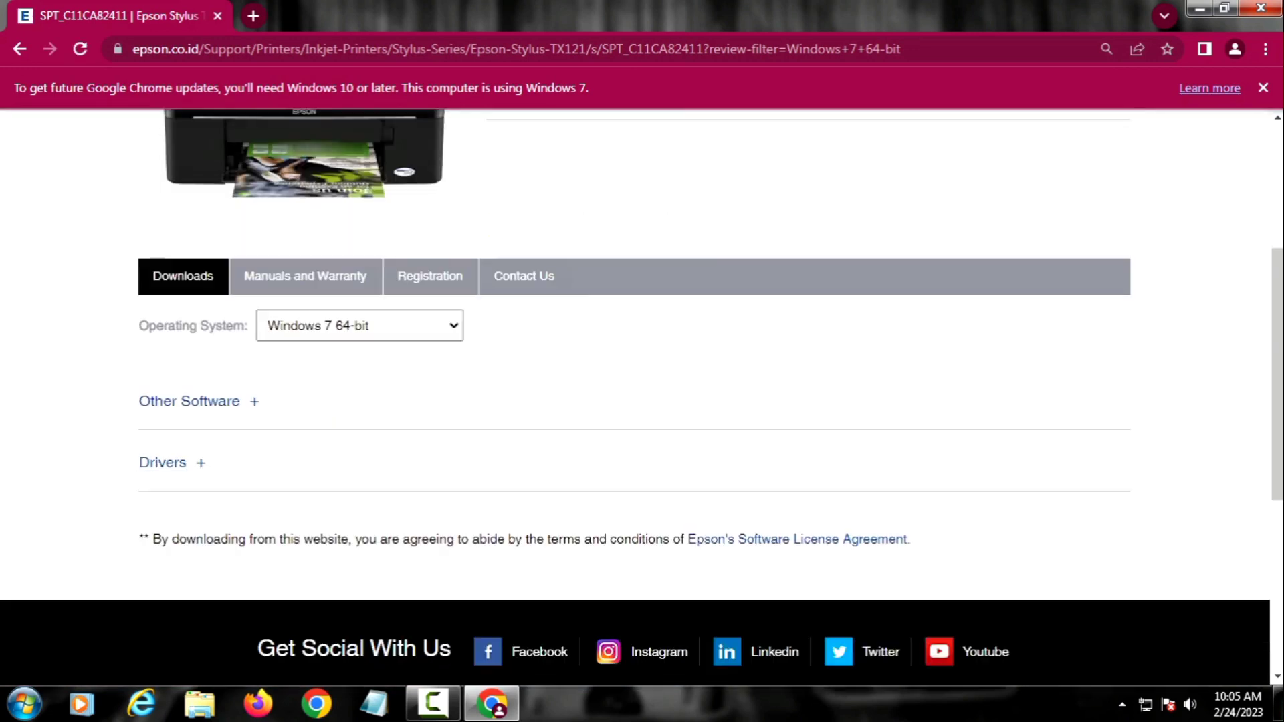
pyautogui.click(163, 461)
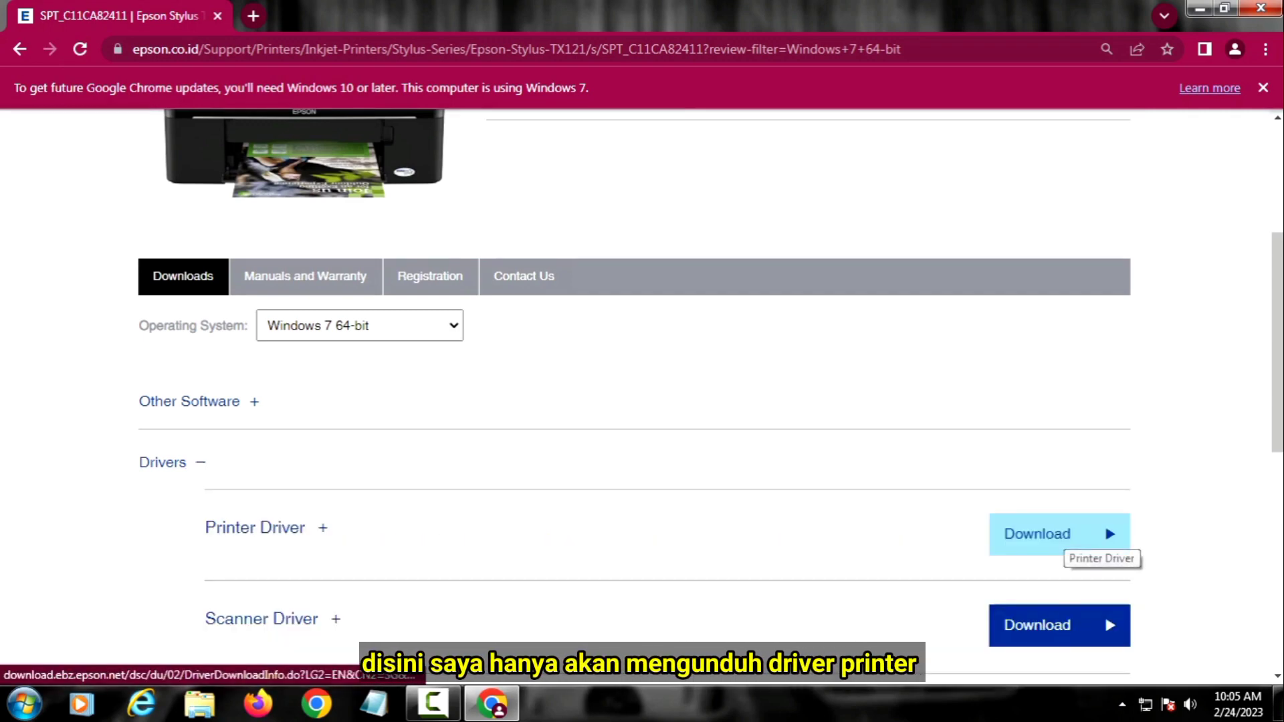
pyautogui.scroll(-3, 1062, 542)
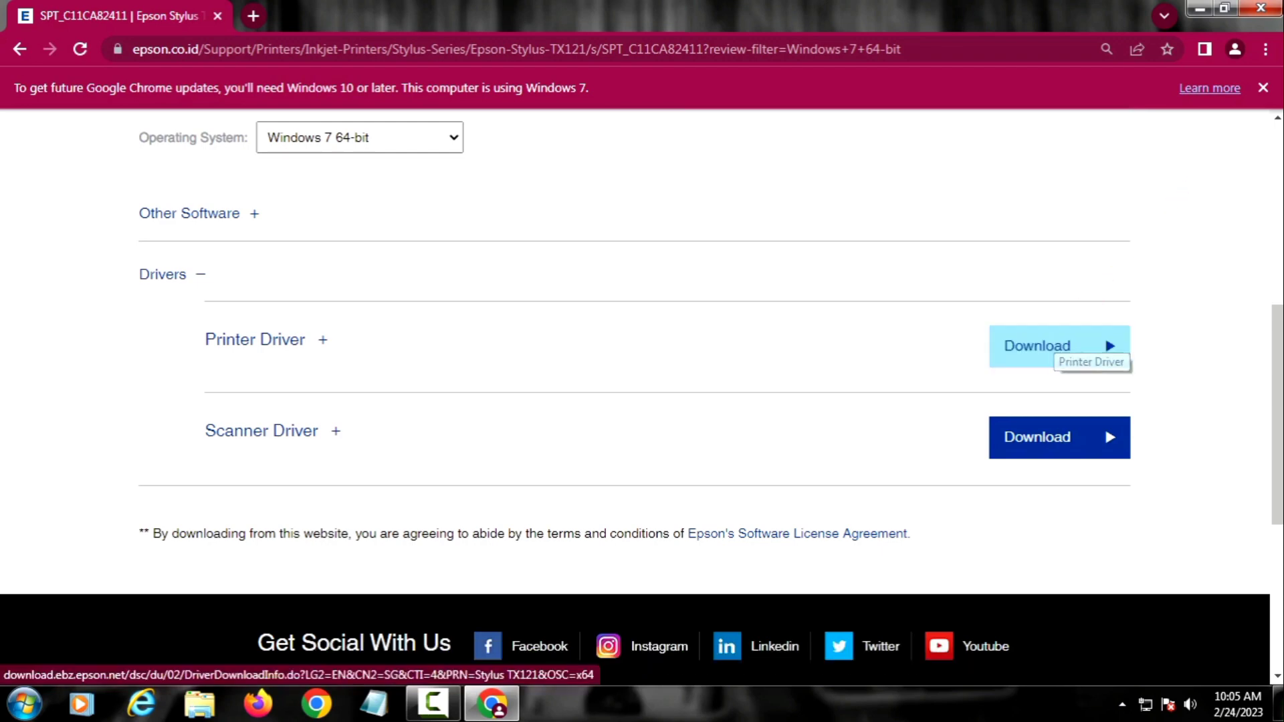
pyautogui.click(1060, 346)
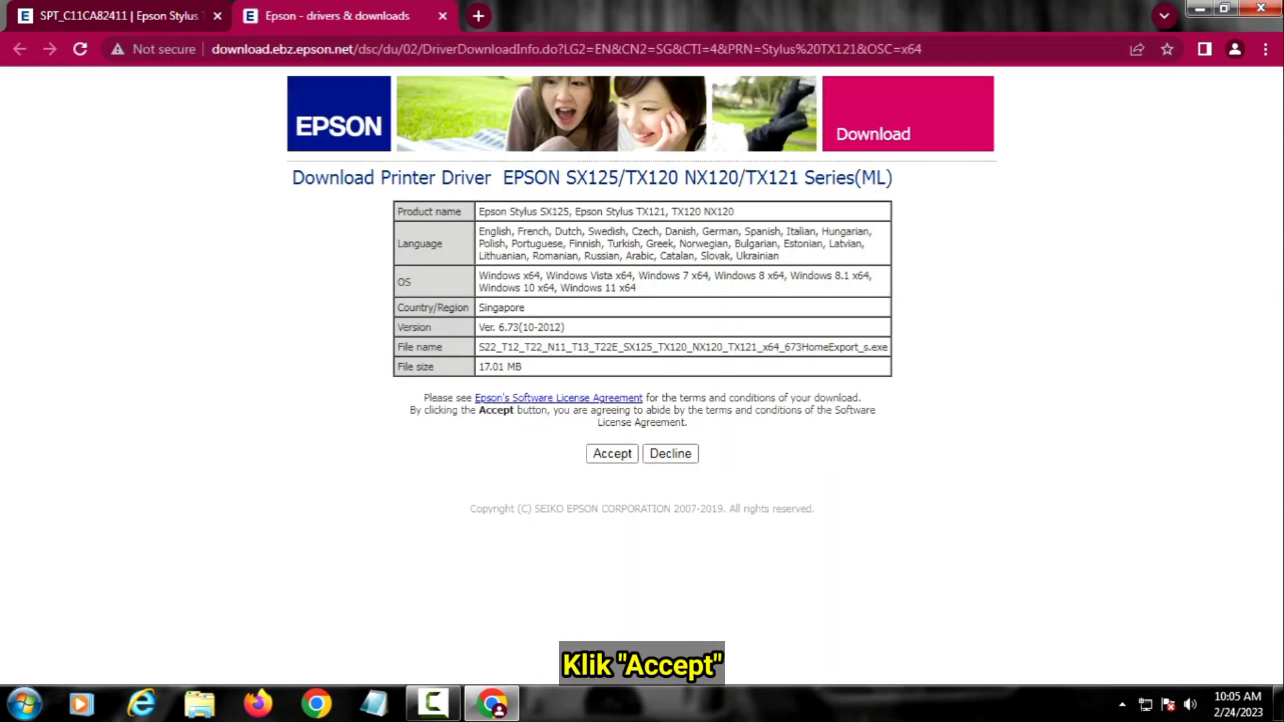
pyautogui.click(612, 454)
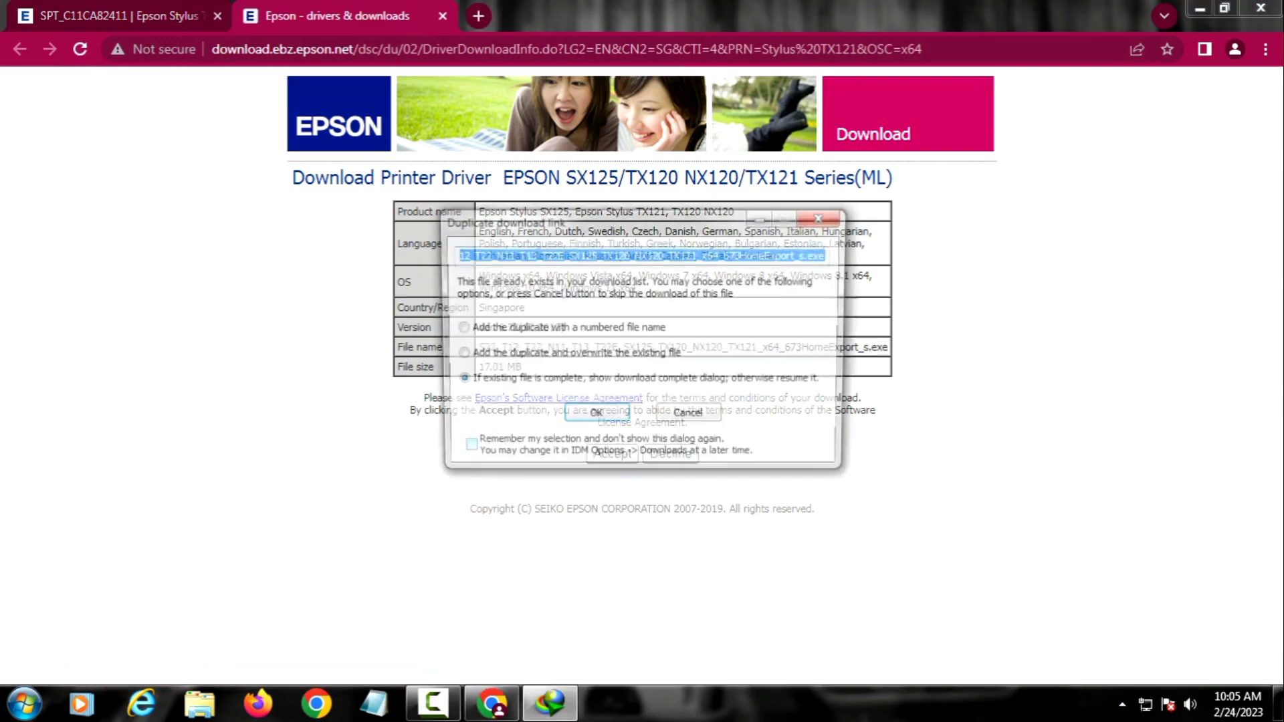
pyautogui.click(594, 417)
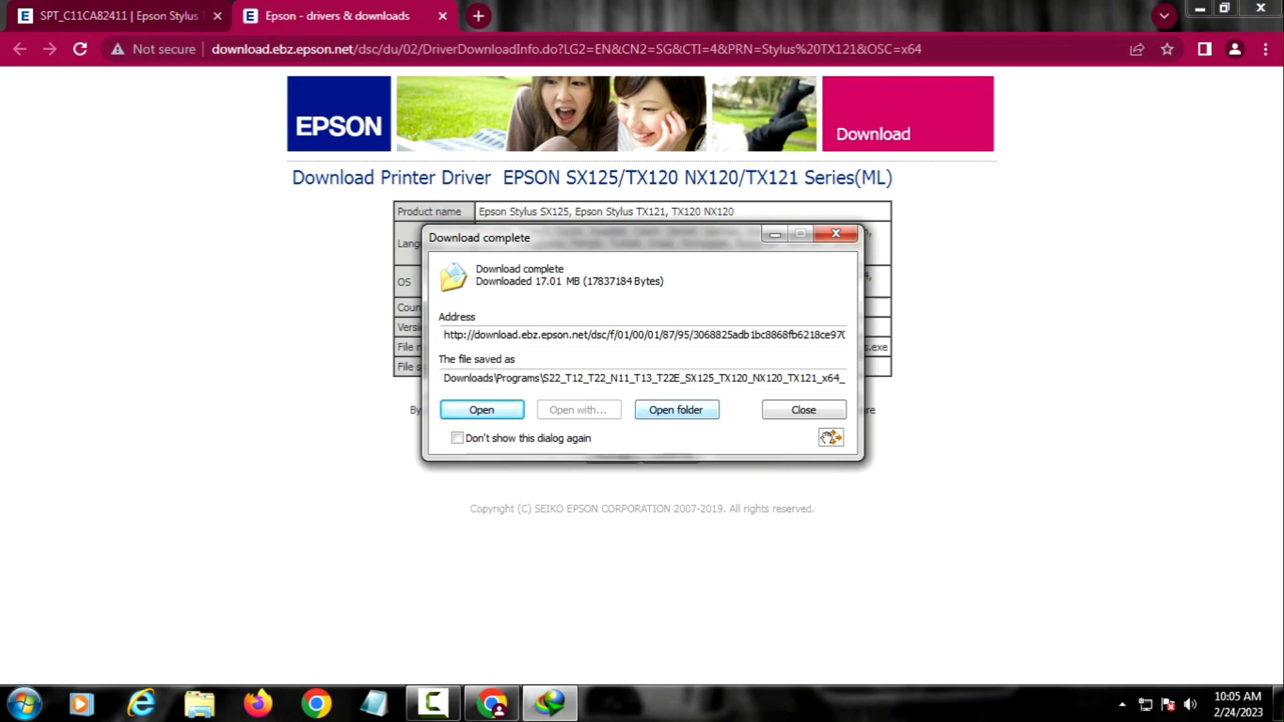
# - Run the downloaded driver installer and choose EPSON TX121 Series as the printer model, kept as default printer
pyautogui.press('Return')
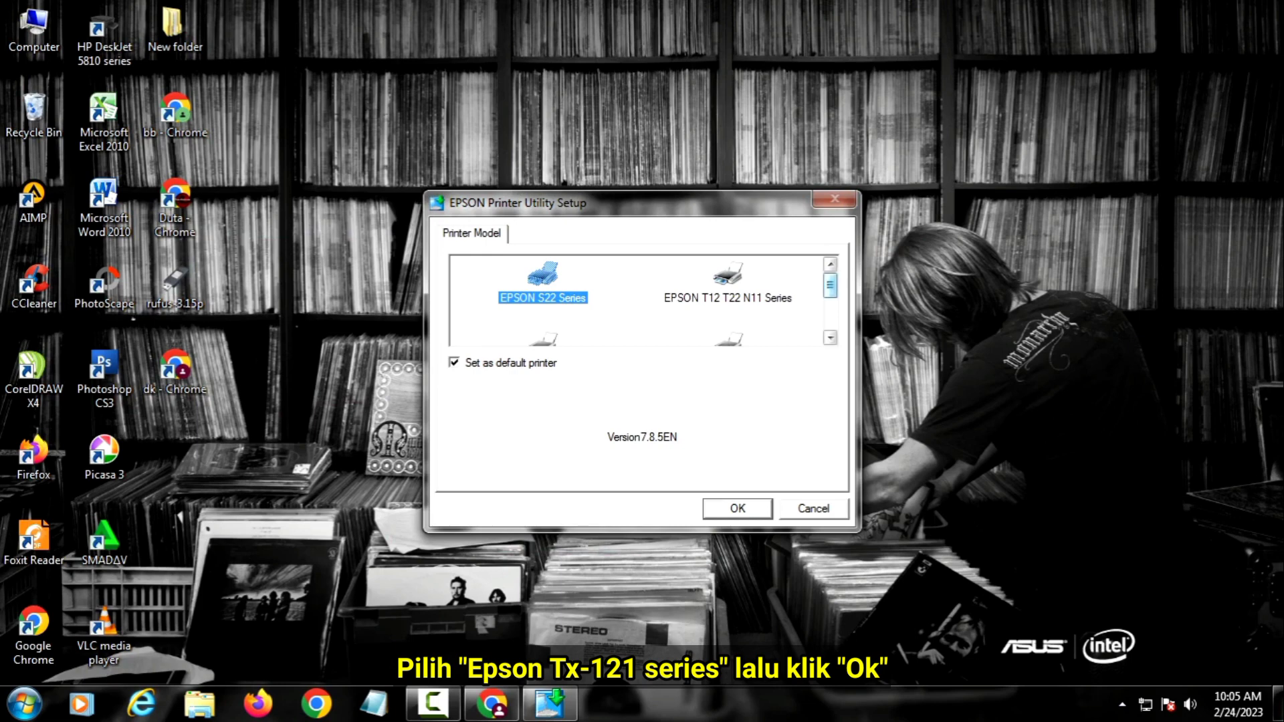
pyautogui.scroll(-3, 642, 299)
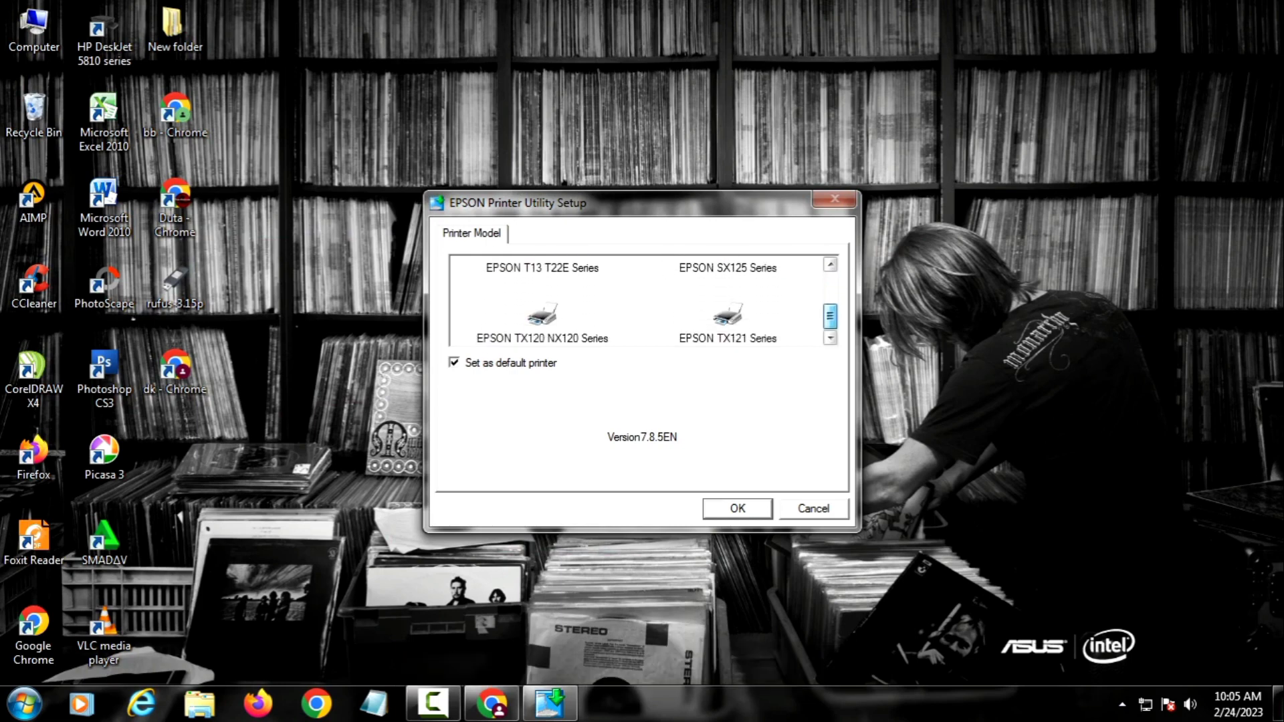
pyautogui.click(727, 321)
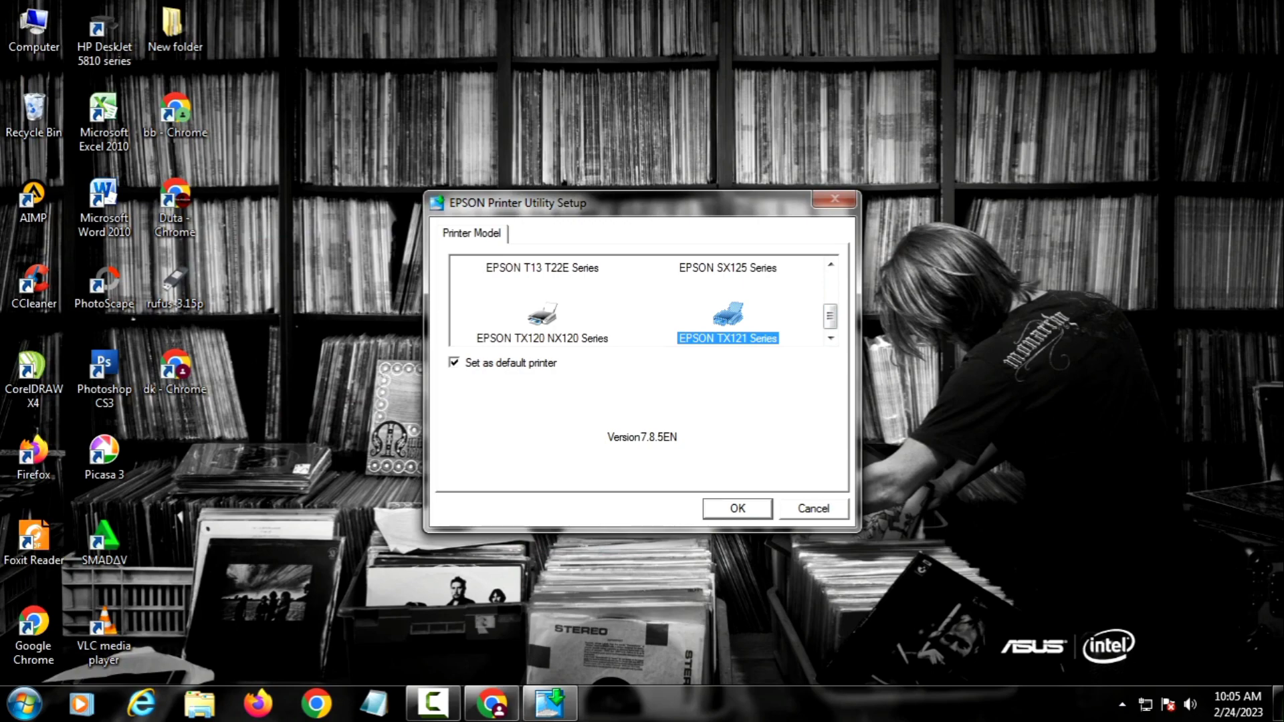
pyautogui.press('Return')
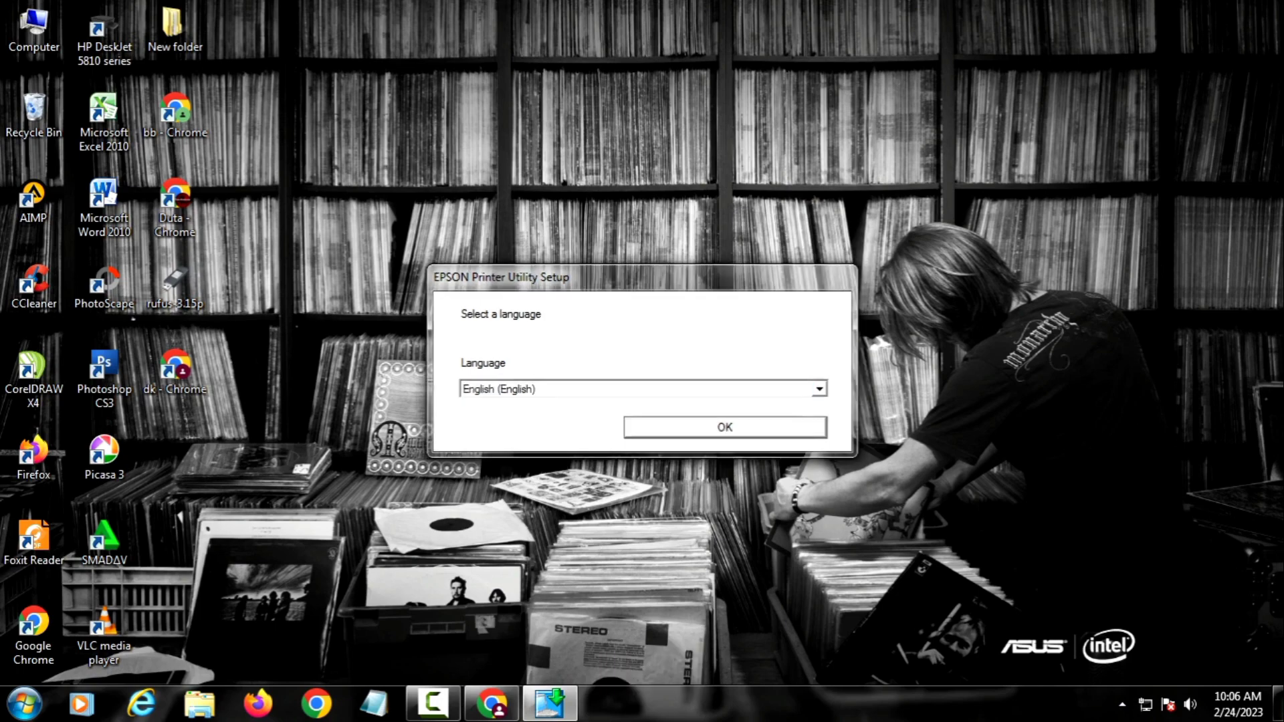
# - Continue the setup in English, accept the license agreement and allow the EPSON Printers device software to be installed
pyautogui.press('Return')
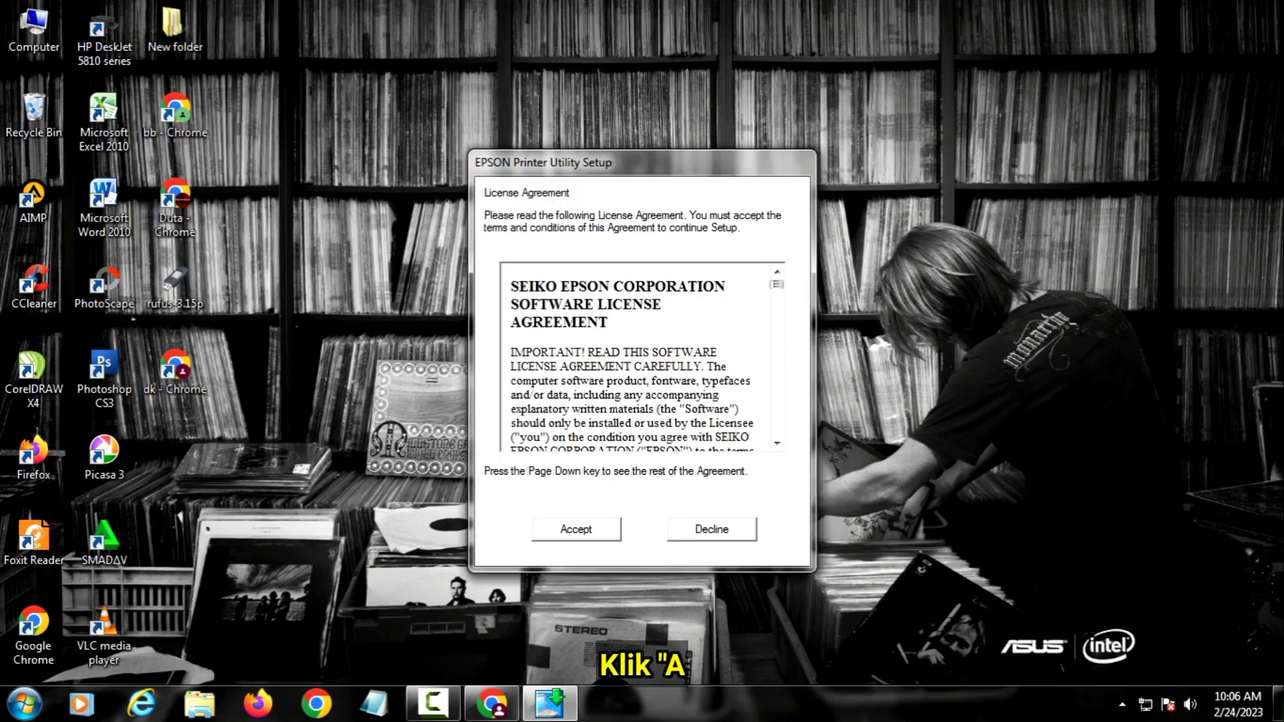
pyautogui.press('Return')
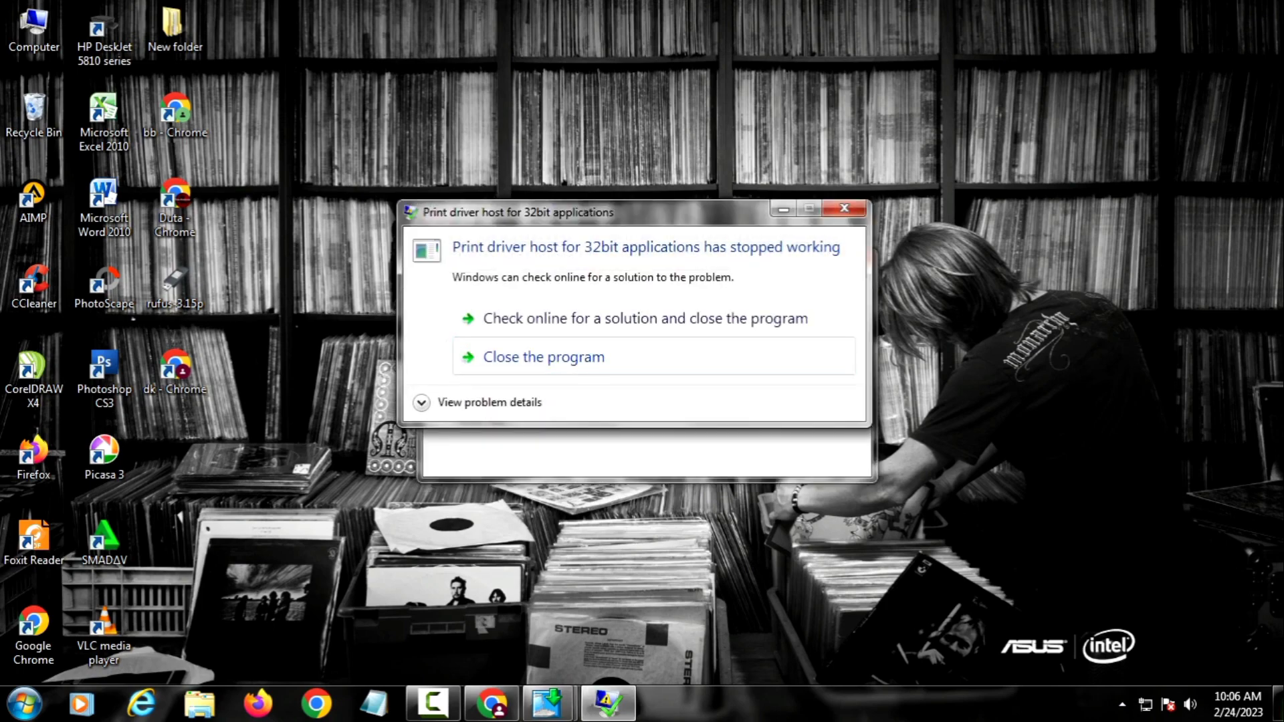
pyautogui.click(544, 357)
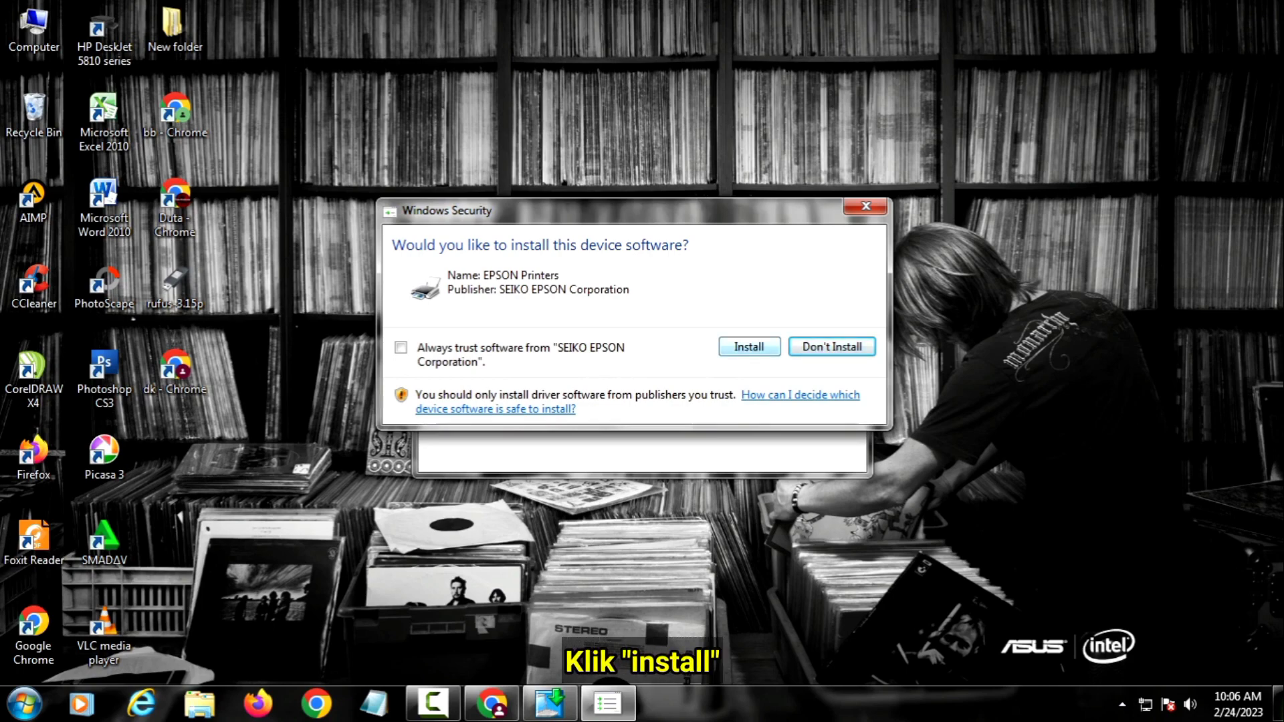
pyautogui.click(749, 346)
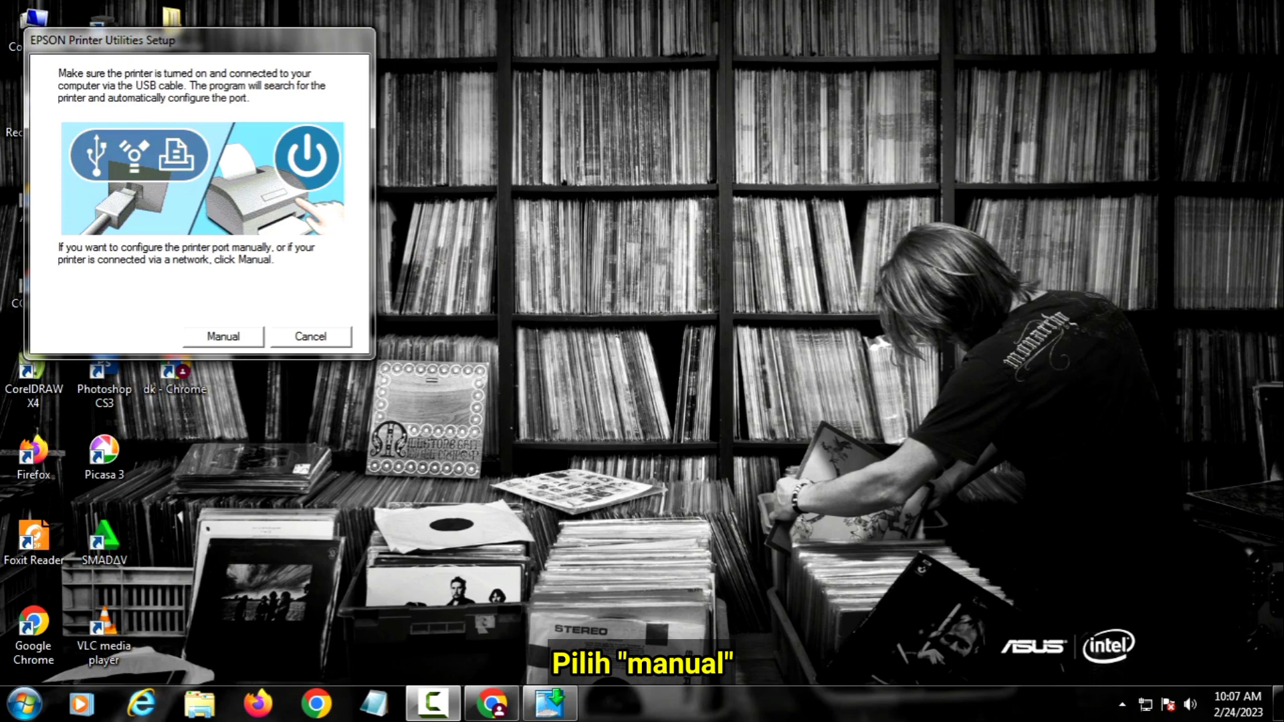
# - Configure the printer port manually as LPT1 and finish the EPSON printer setup
pyautogui.moveTo(200, 41); pyautogui.dragTo(646, 181)
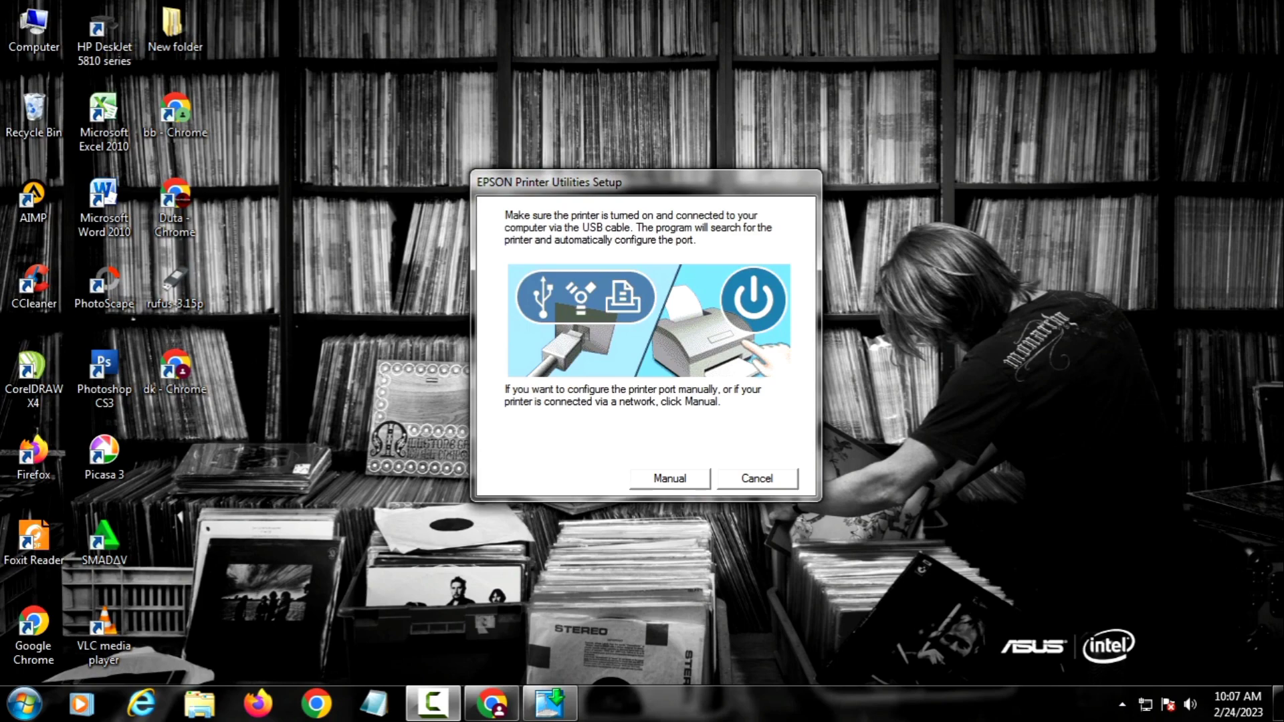
pyautogui.click(670, 478)
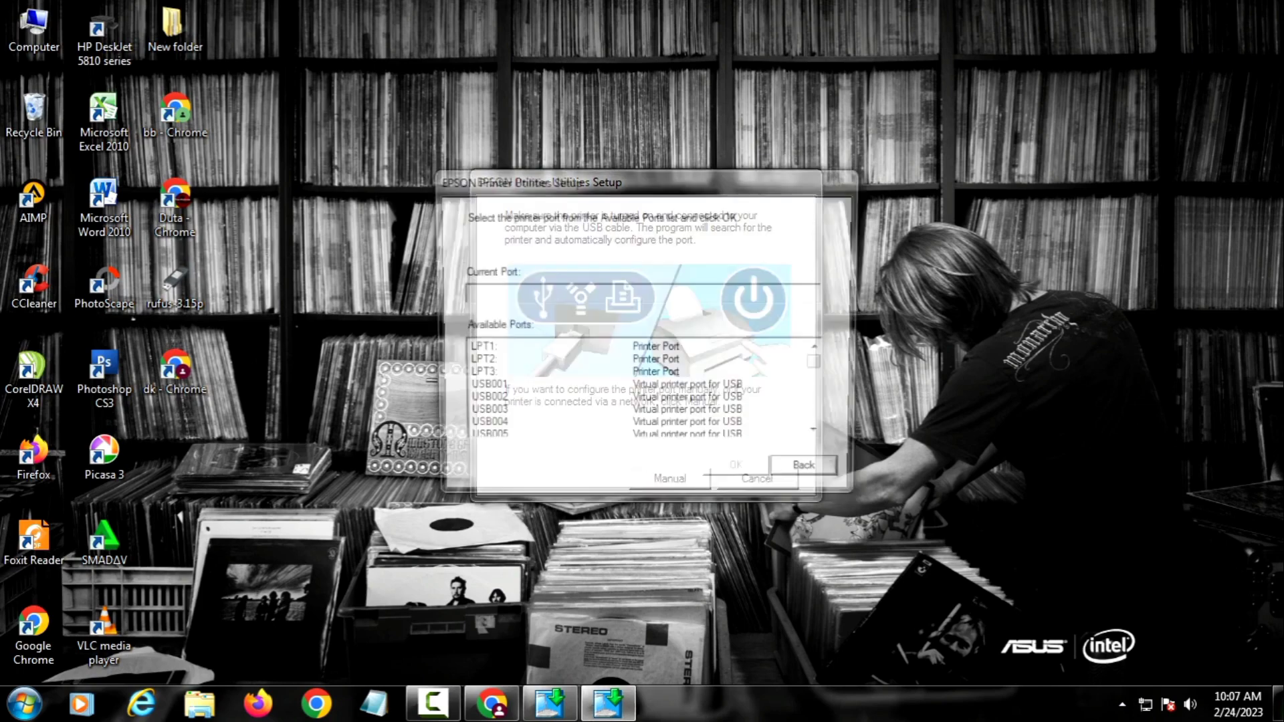
pyautogui.click(477, 349)
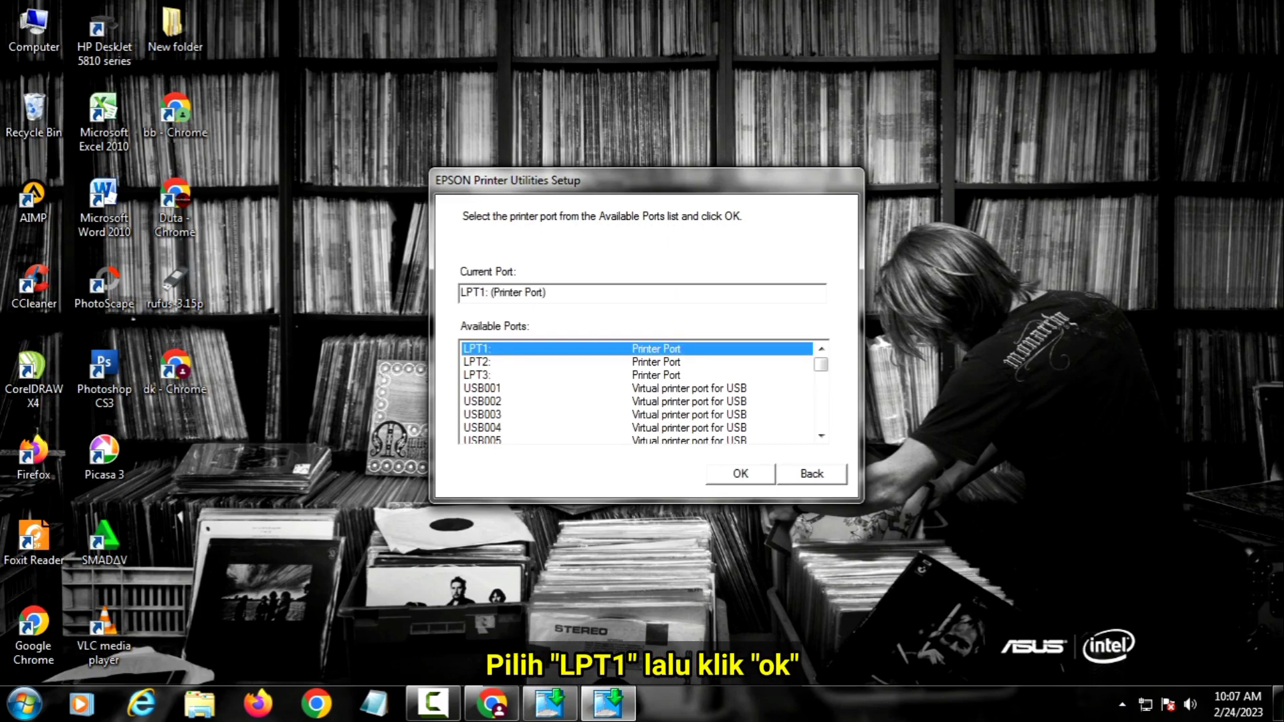
pyautogui.click(740, 474)
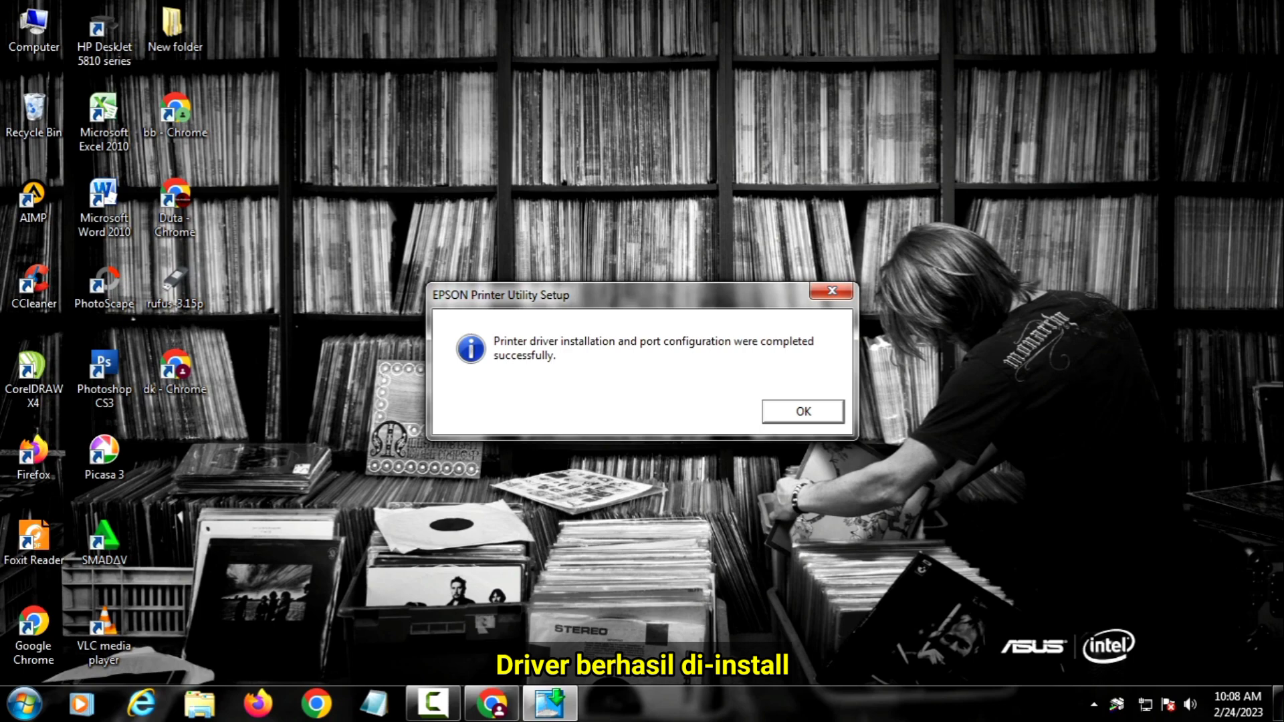
pyautogui.click(803, 412)
# - Open Devices and Printers and locate the EPSON TX121 Series printer
pyautogui.click(25, 704)
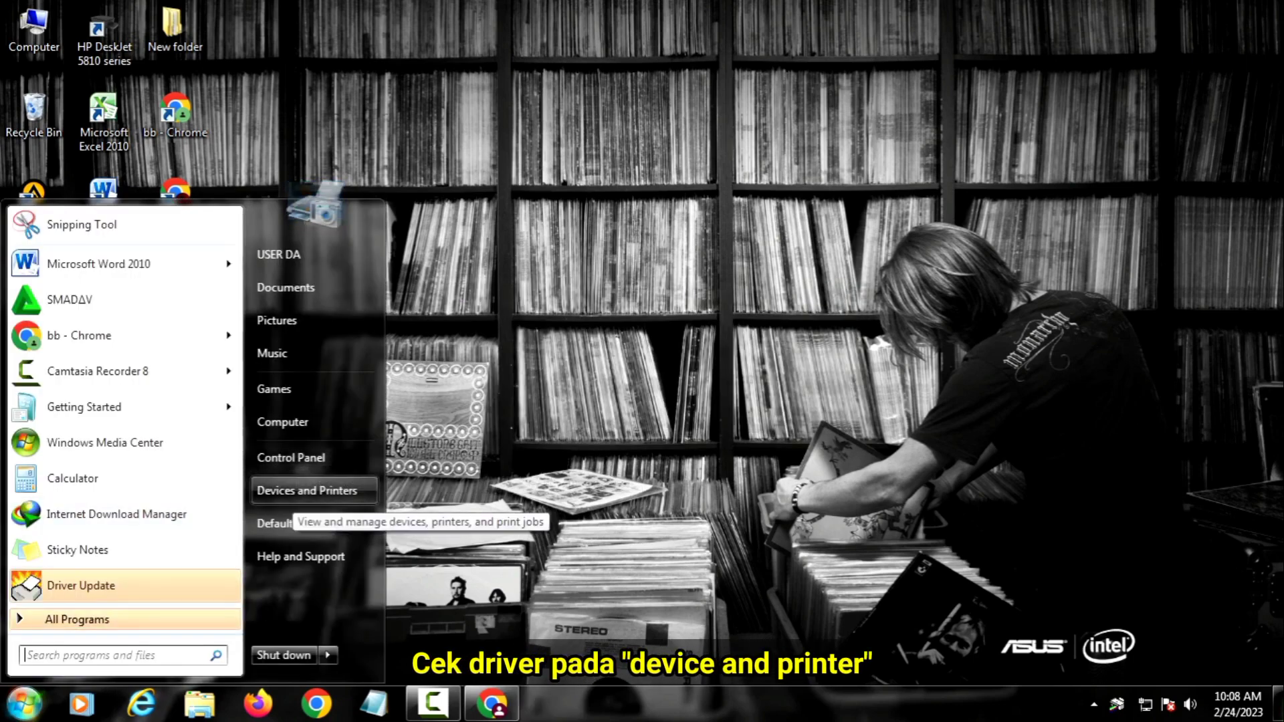
pyautogui.click(307, 490)
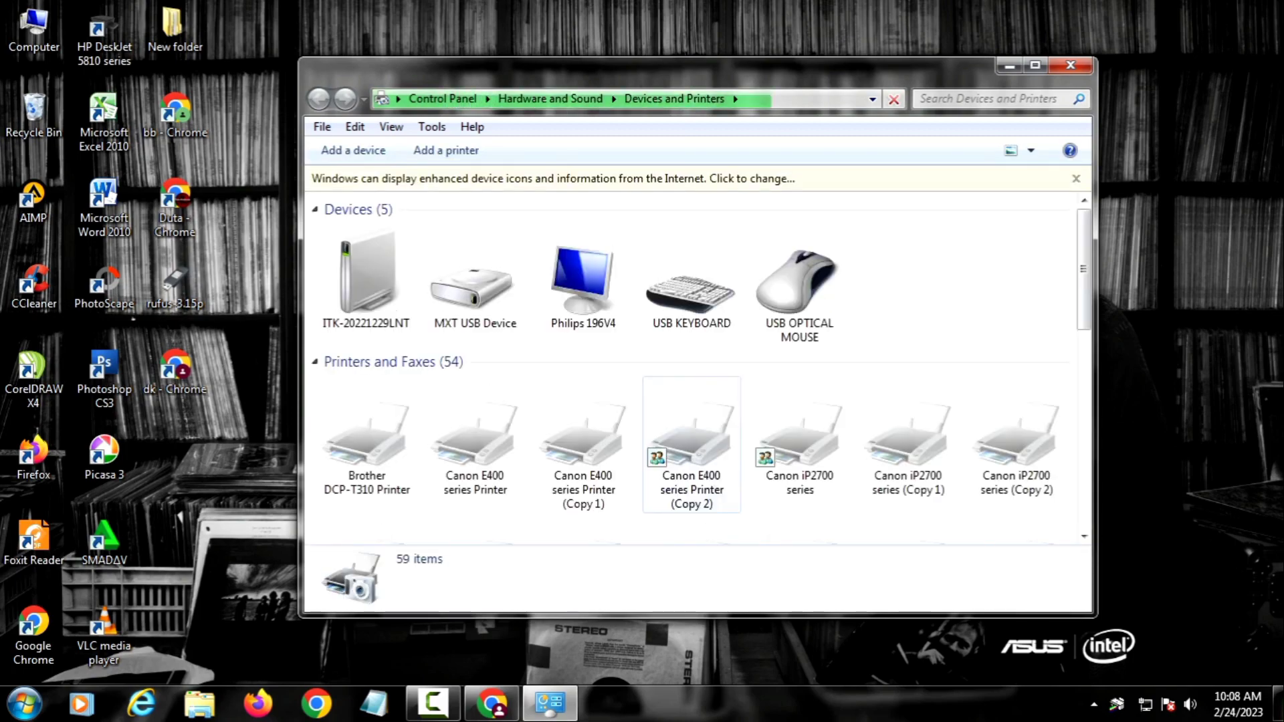
pyautogui.scroll(-3, 729, 397)
pyautogui.scroll(-8, 728, 398)
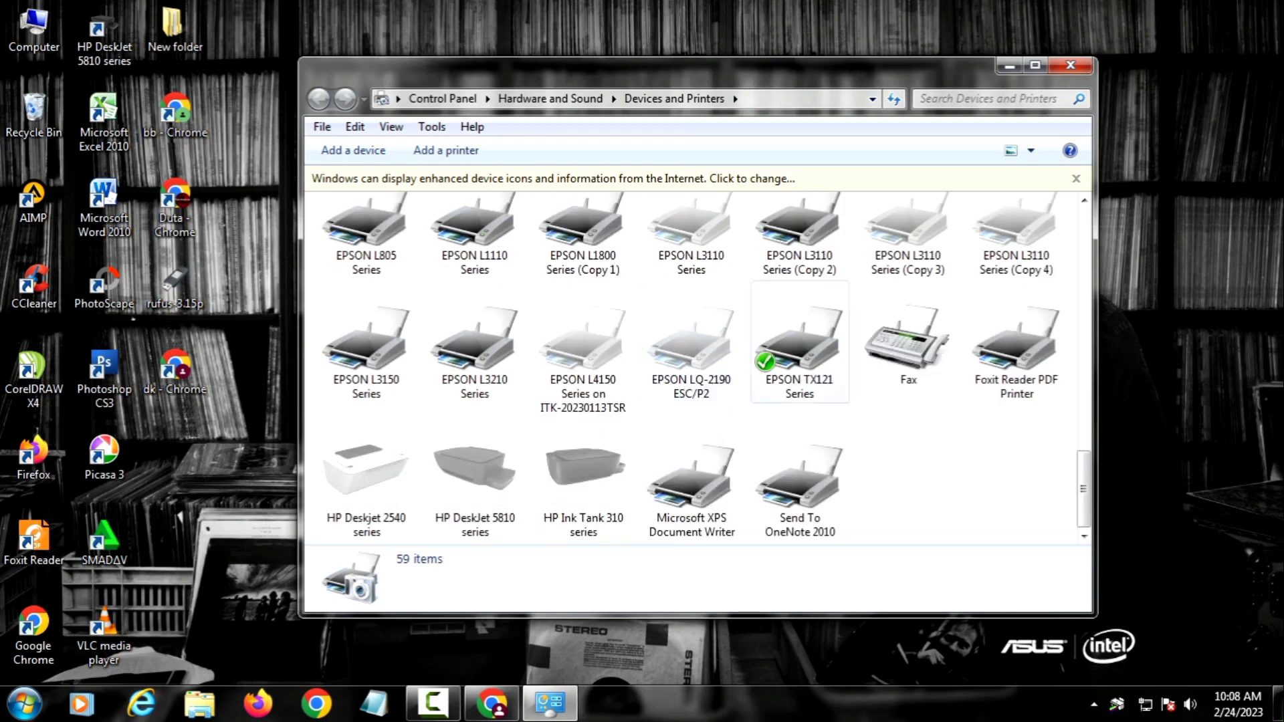
pyautogui.click(800, 348)
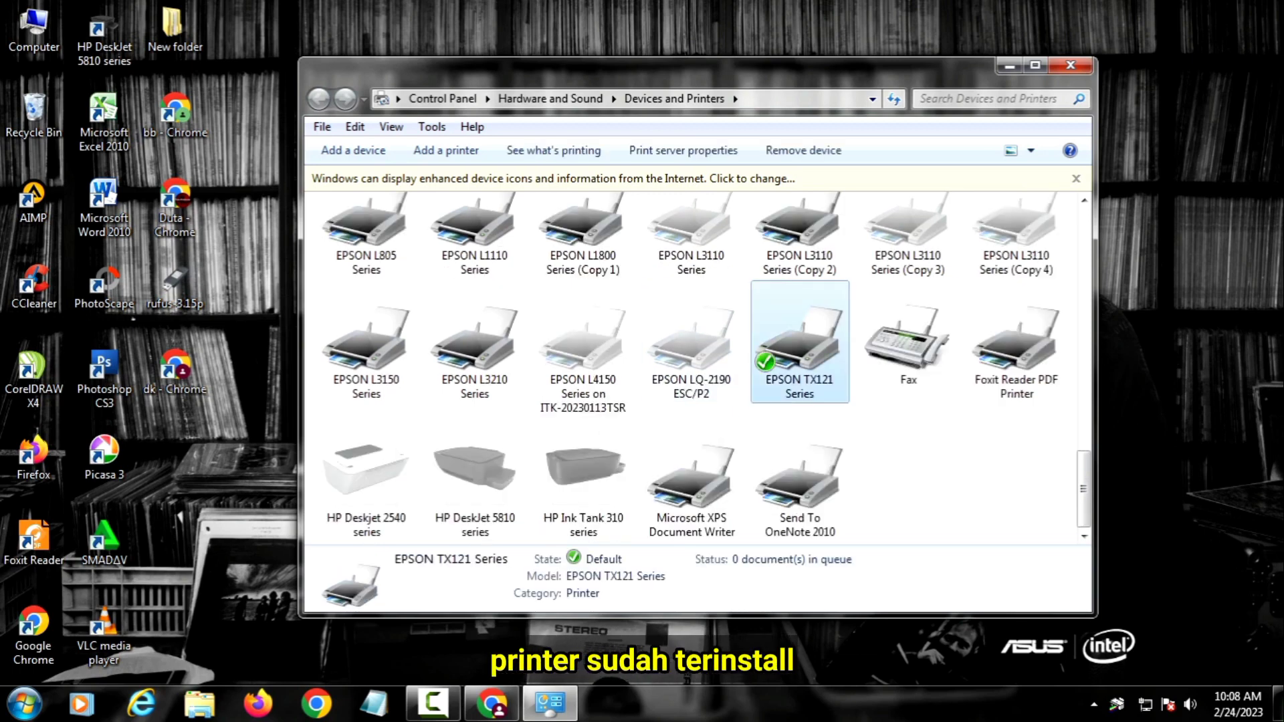
# - View the printer properties of the EPSON TX121 Series, then close them and the Devices and Printers window
pyautogui.rightClick(792, 350)
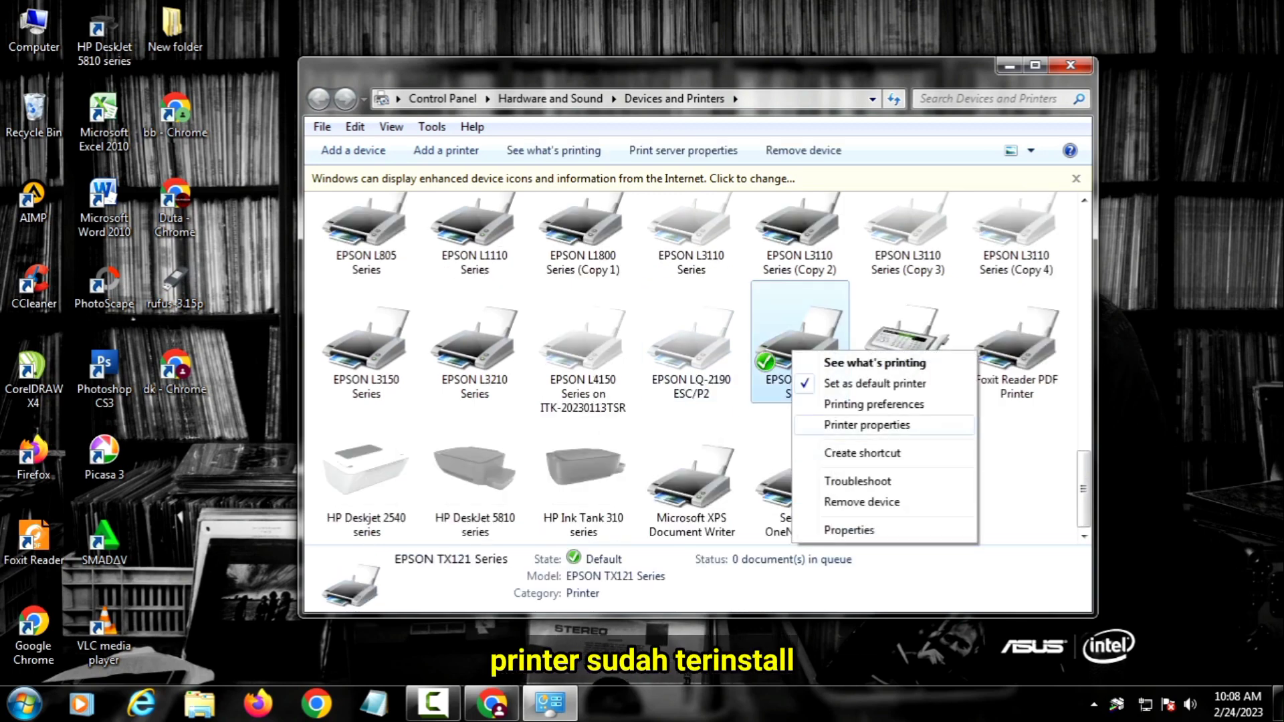
pyautogui.click(866, 425)
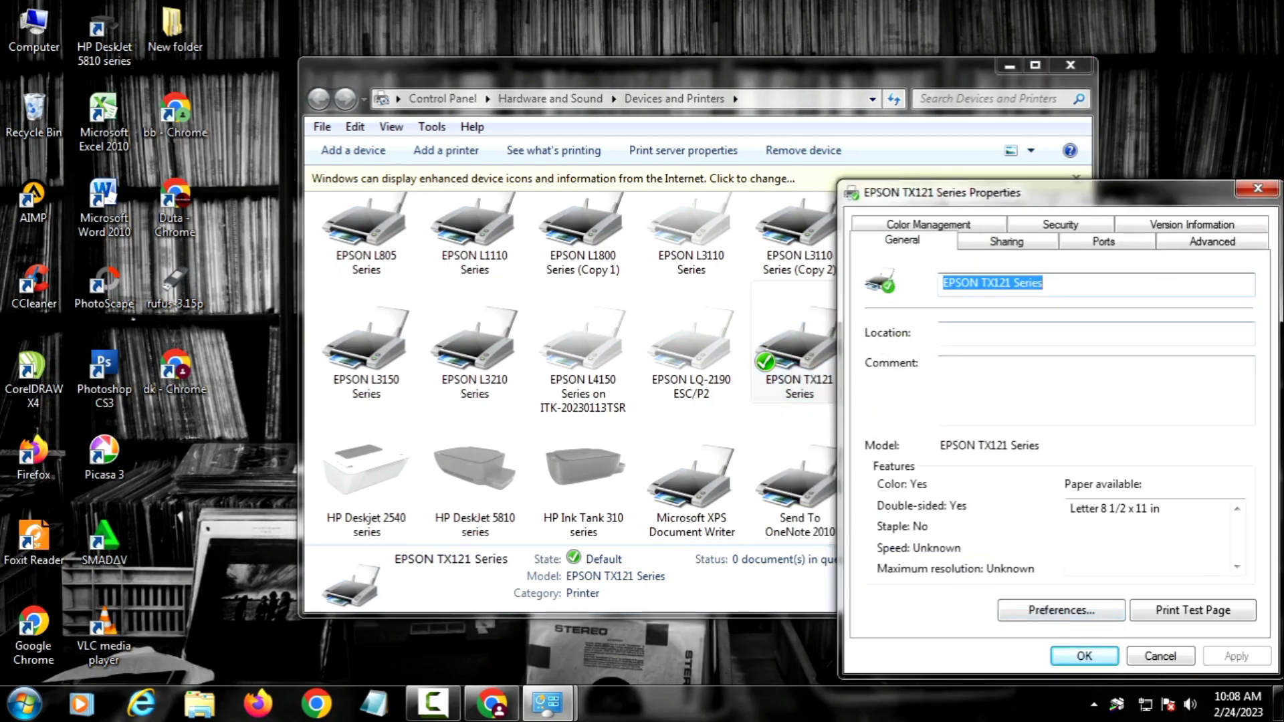
pyautogui.click(1257, 188)
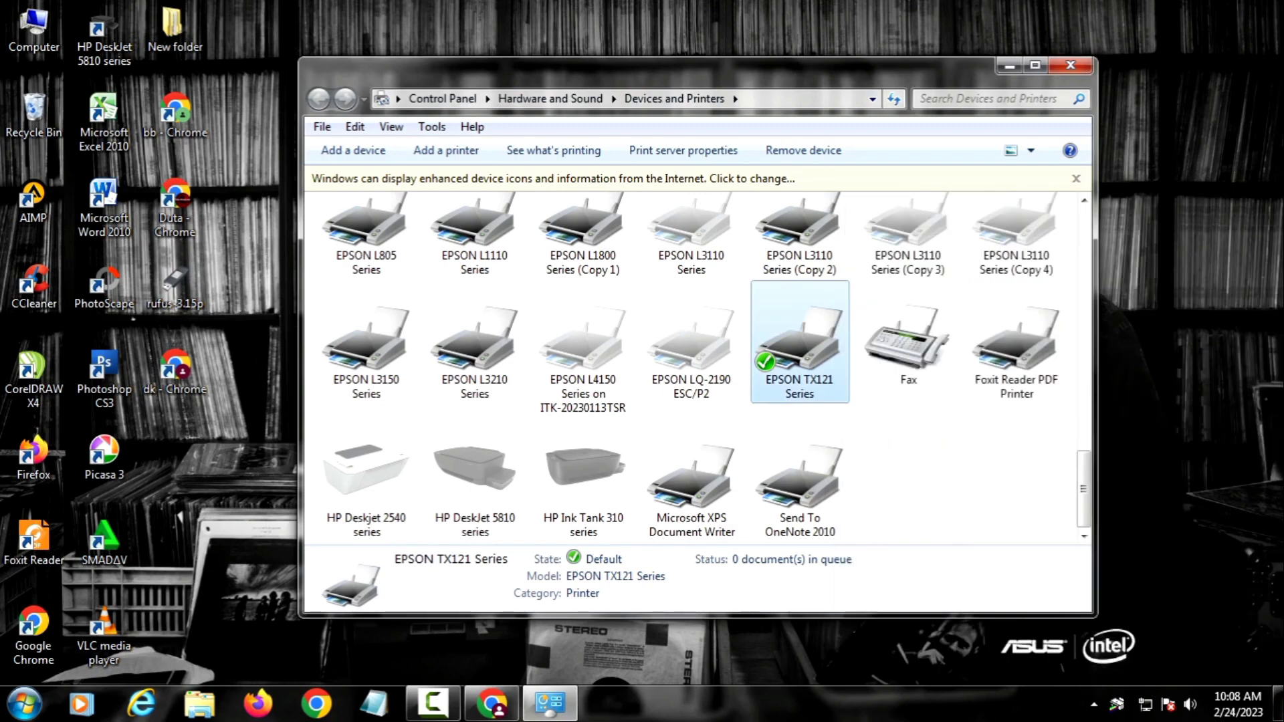
pyautogui.click(1071, 65)
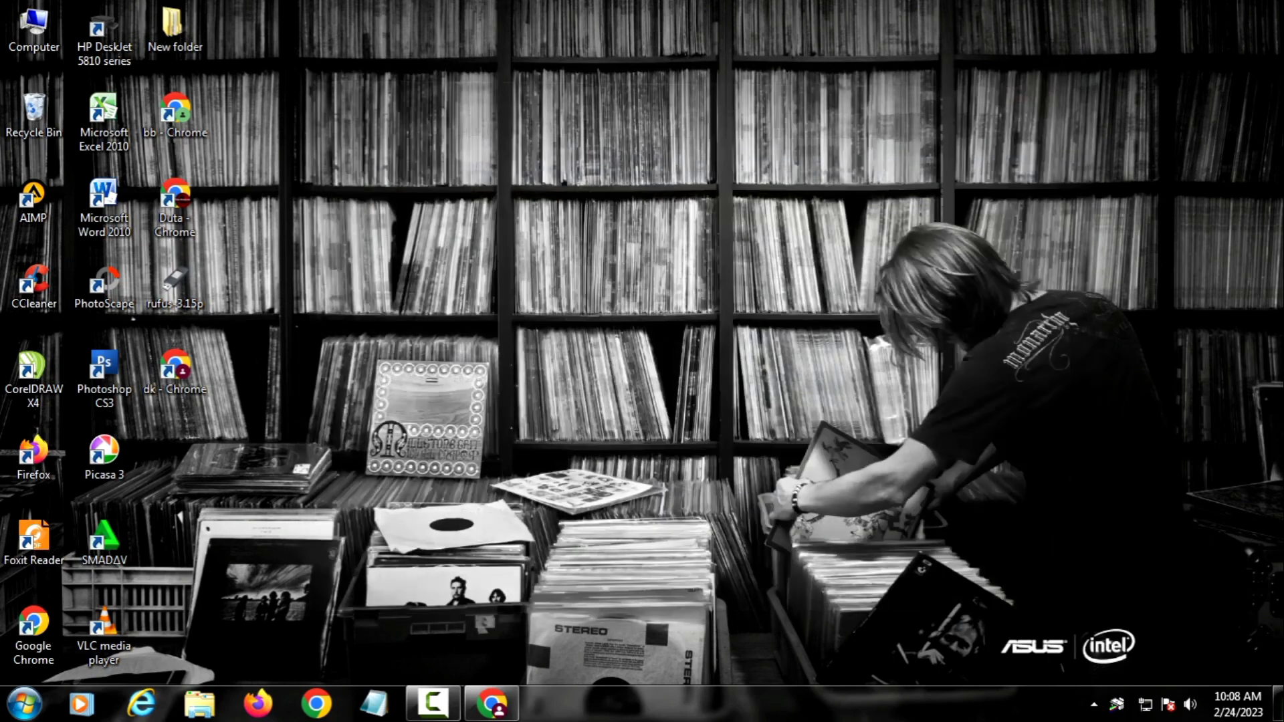